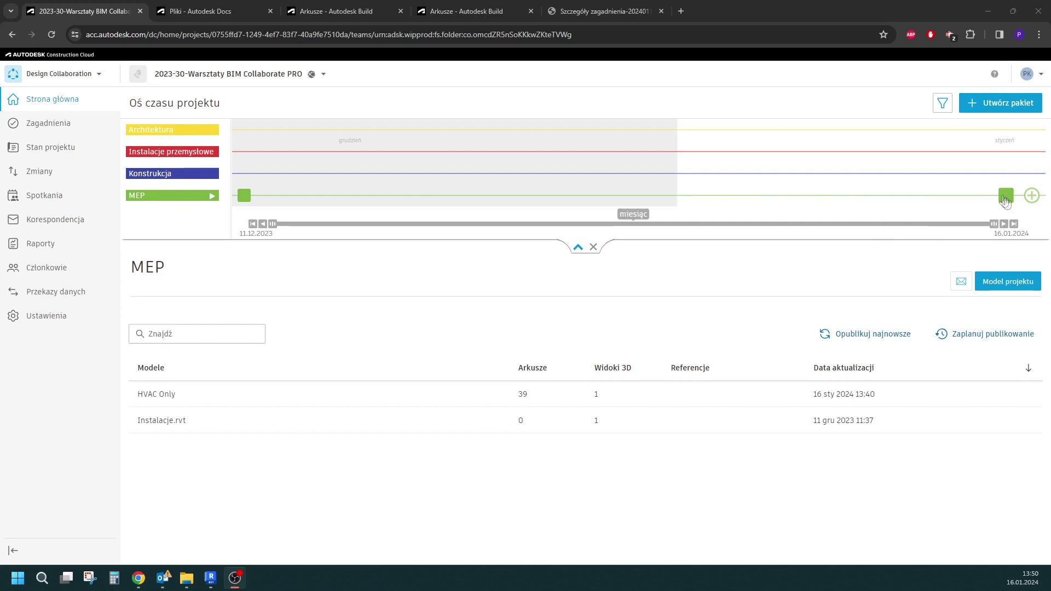
Start a new MEP package and expand Zestawy, HVAC Only and Modele to browse content.
click(1032, 196)
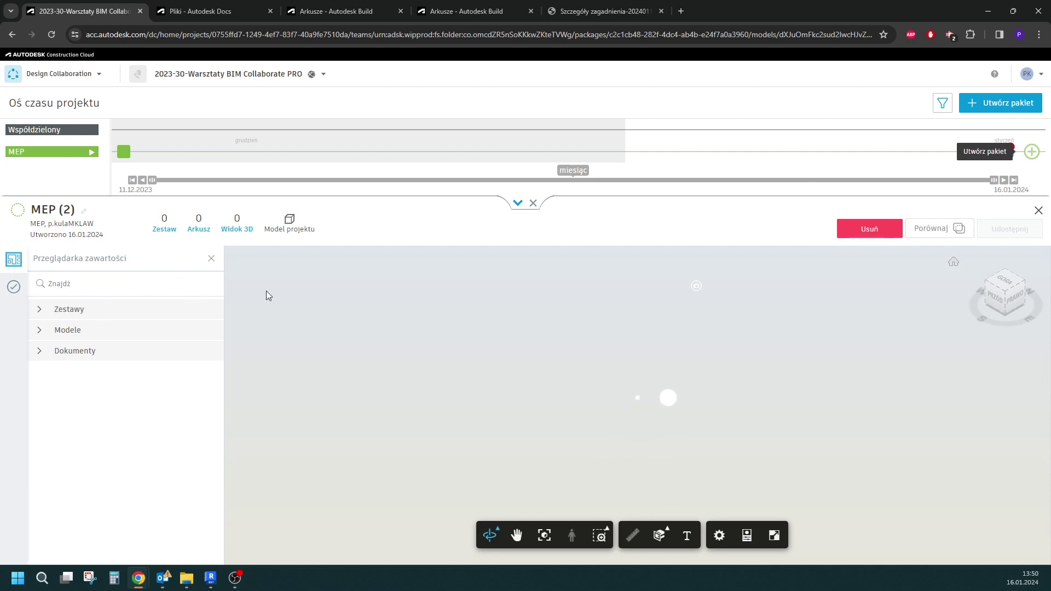
click(38, 311)
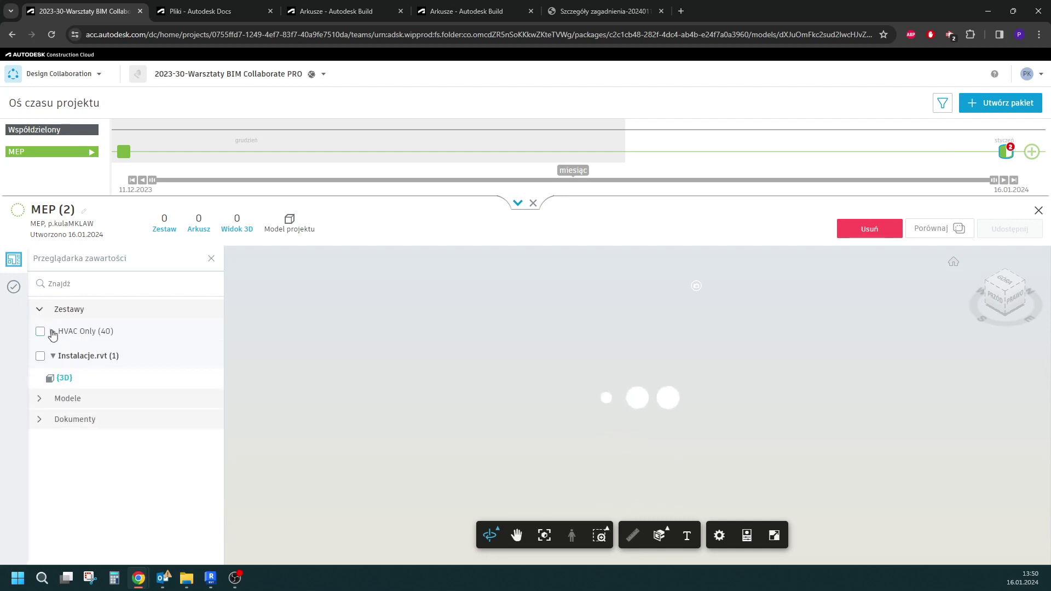
click(53, 332)
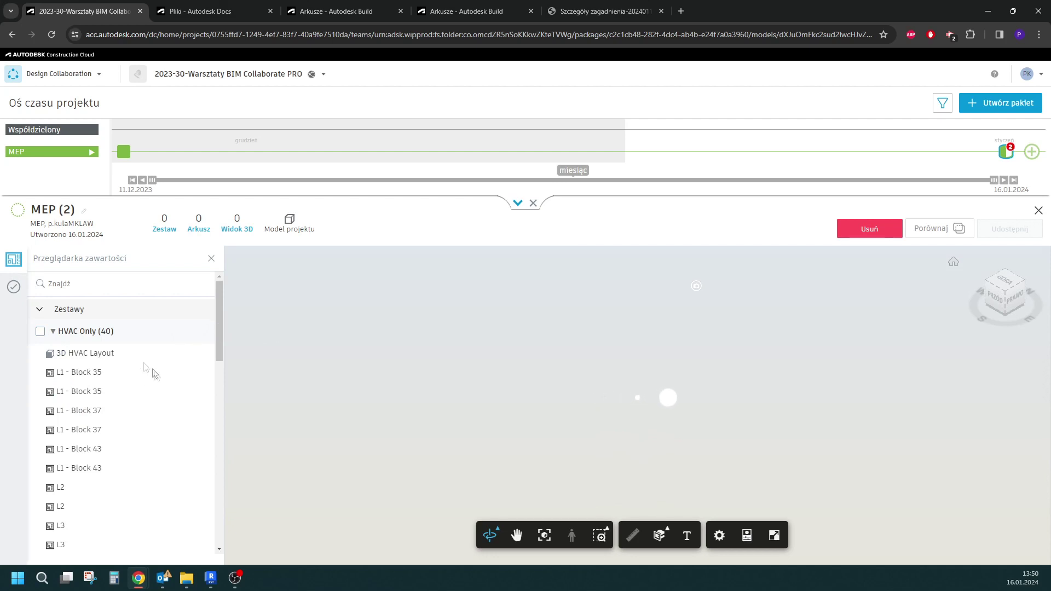
scroll(109, 335, down, 6)
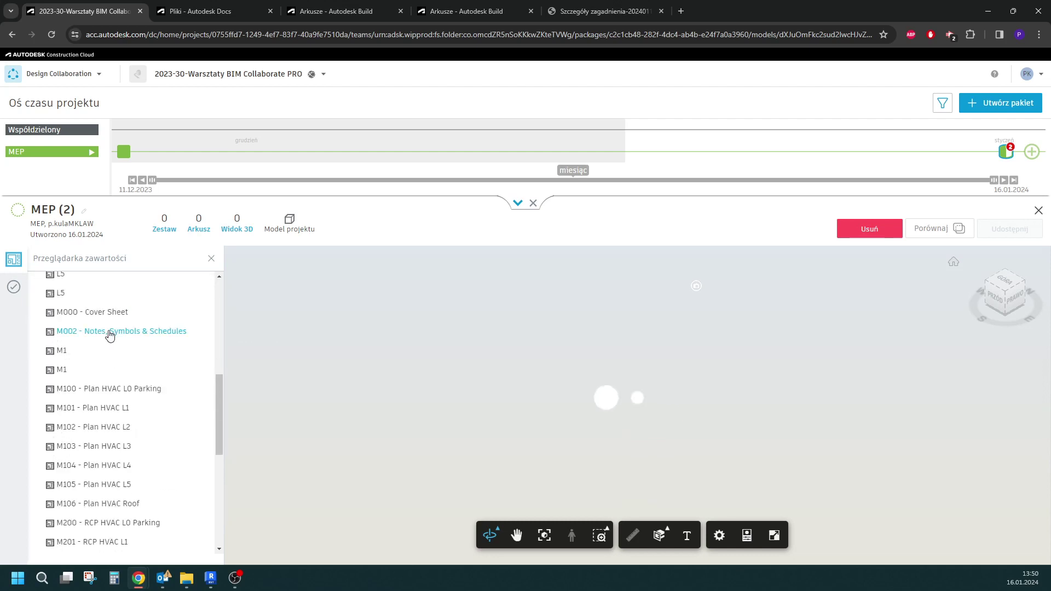
scroll(110, 336, down, 5)
click(35, 522)
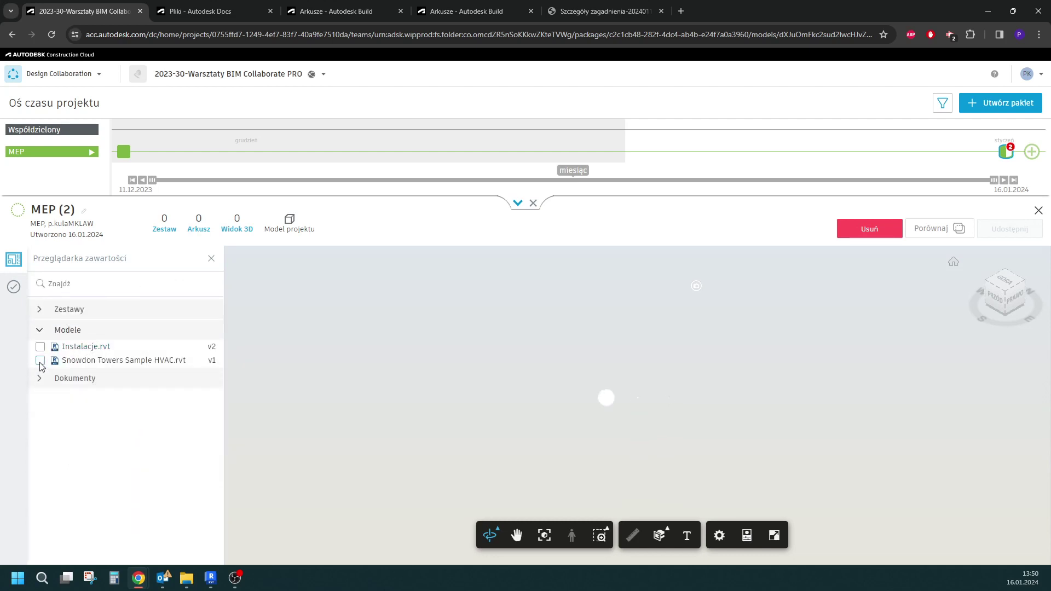
Tick Snowdon Towers Sample HVAC.rvt and open the MEP folder in the Dodaj dokumenty picker.
click(40, 361)
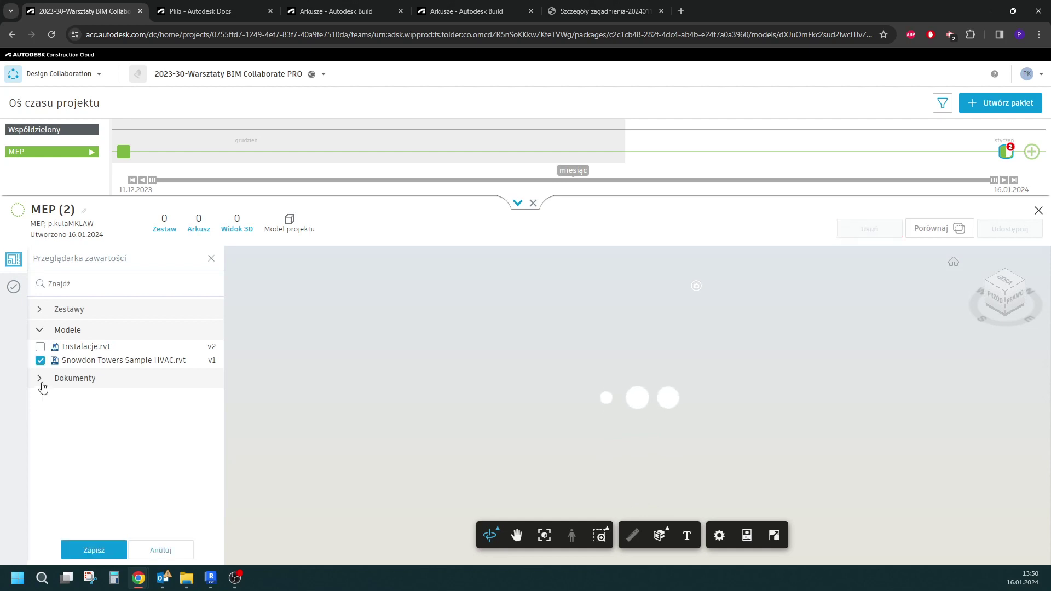
click(42, 382)
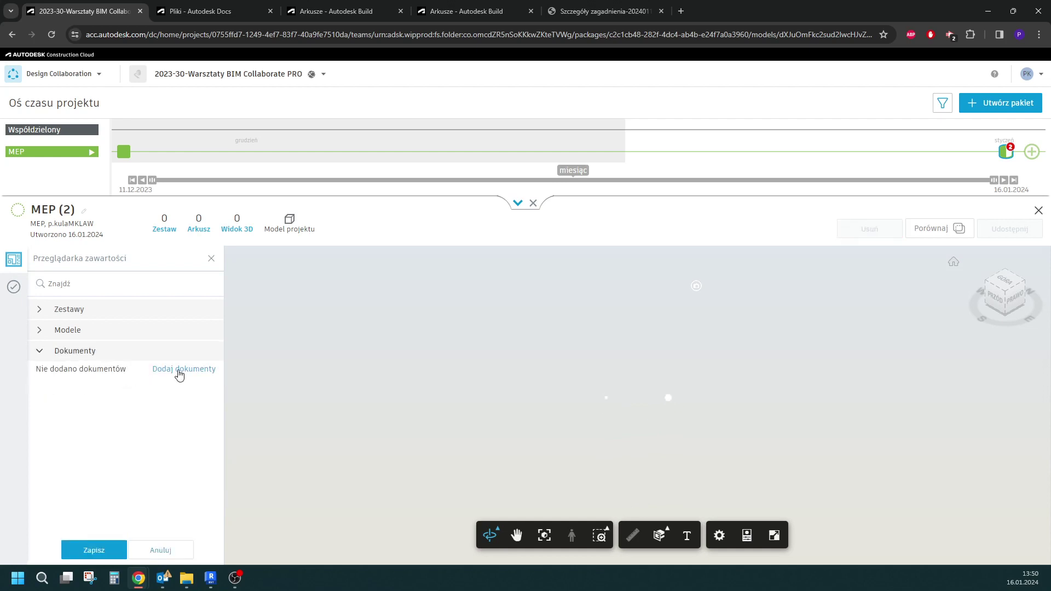
click(179, 372)
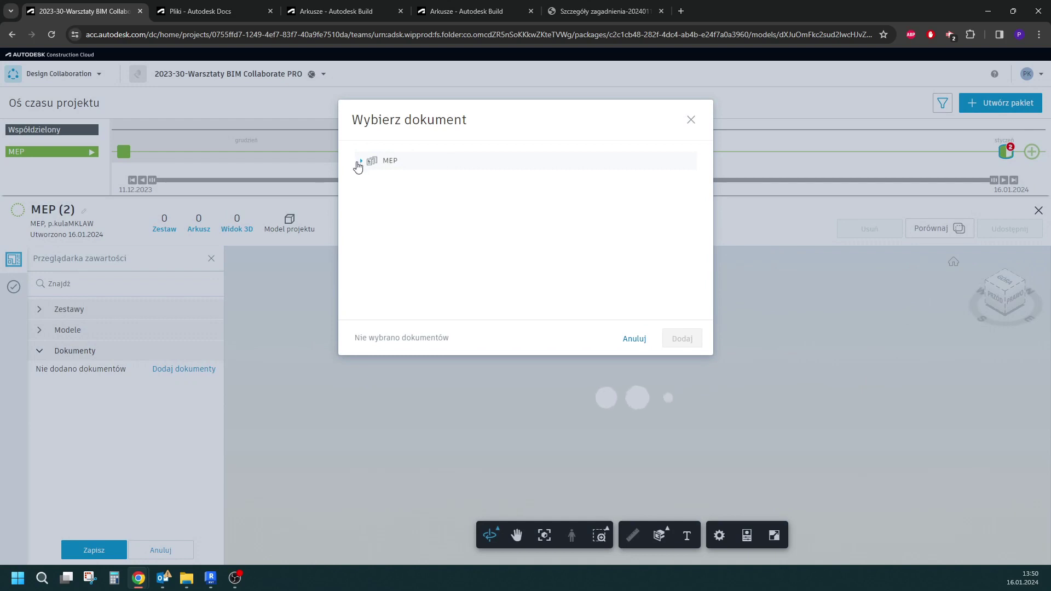
click(360, 162)
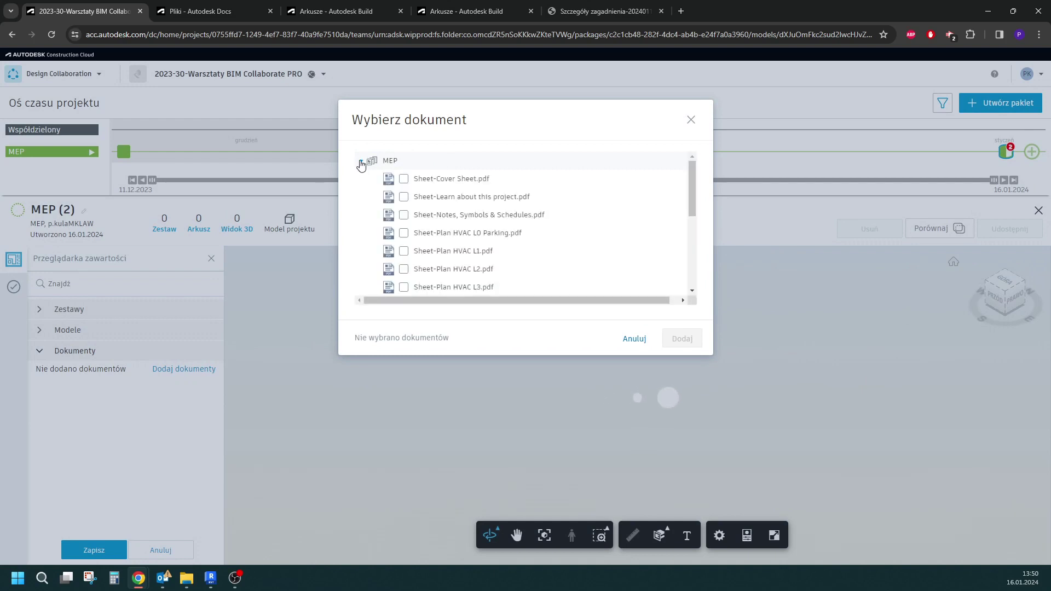
Mark the first 12 MEP sheet PDFs, from Cover Sheet through RCP HVAC L1.
click(404, 180)
click(404, 196)
click(403, 215)
click(403, 233)
click(404, 251)
click(403, 268)
scroll(408, 267, down, 2)
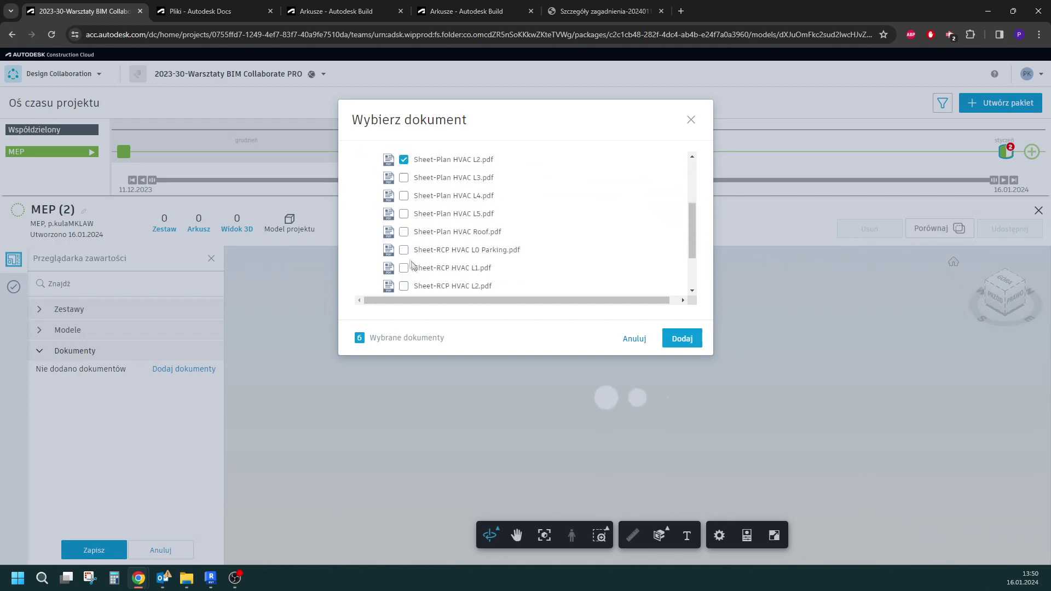
click(404, 177)
click(404, 195)
click(404, 214)
click(403, 232)
click(404, 249)
click(404, 267)
Mark RCP HVAC L2 through Roof and add all 17 sheet PDFs to the package.
scroll(406, 270, down, 2)
click(403, 214)
click(404, 232)
click(404, 250)
click(404, 268)
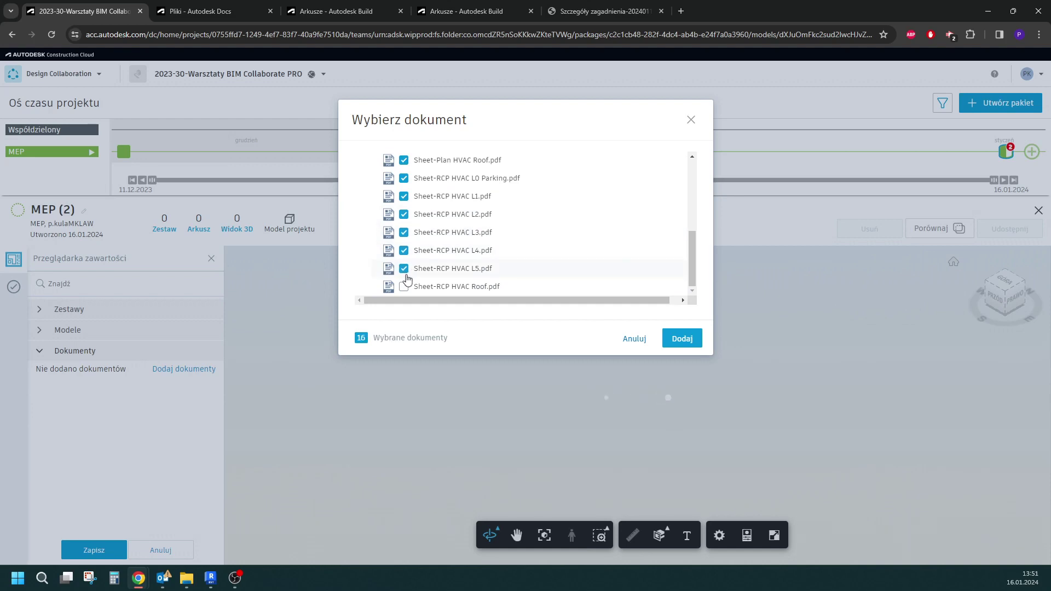
click(404, 287)
click(685, 338)
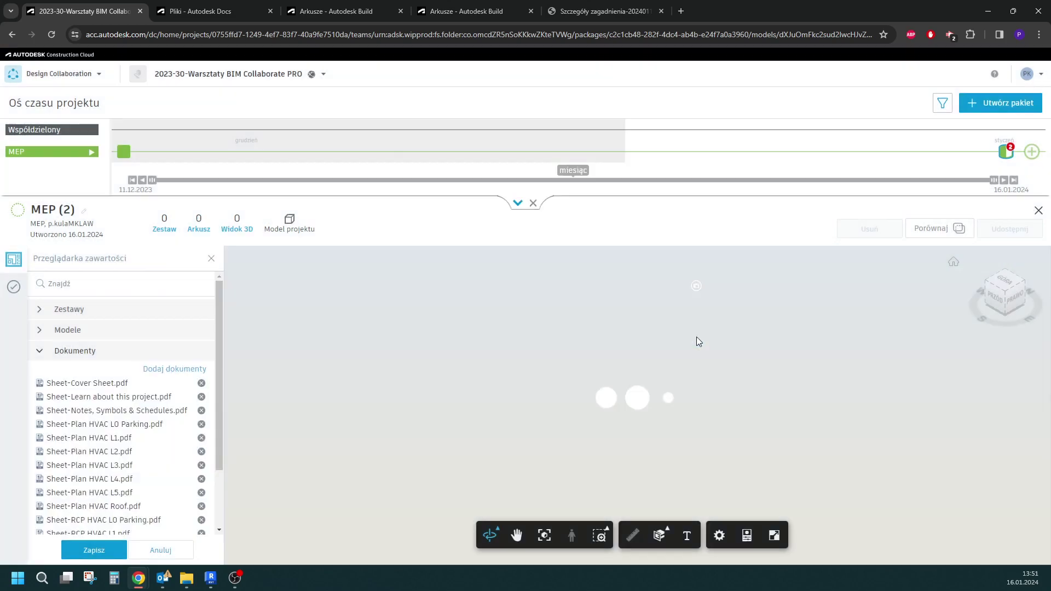
click(39, 330)
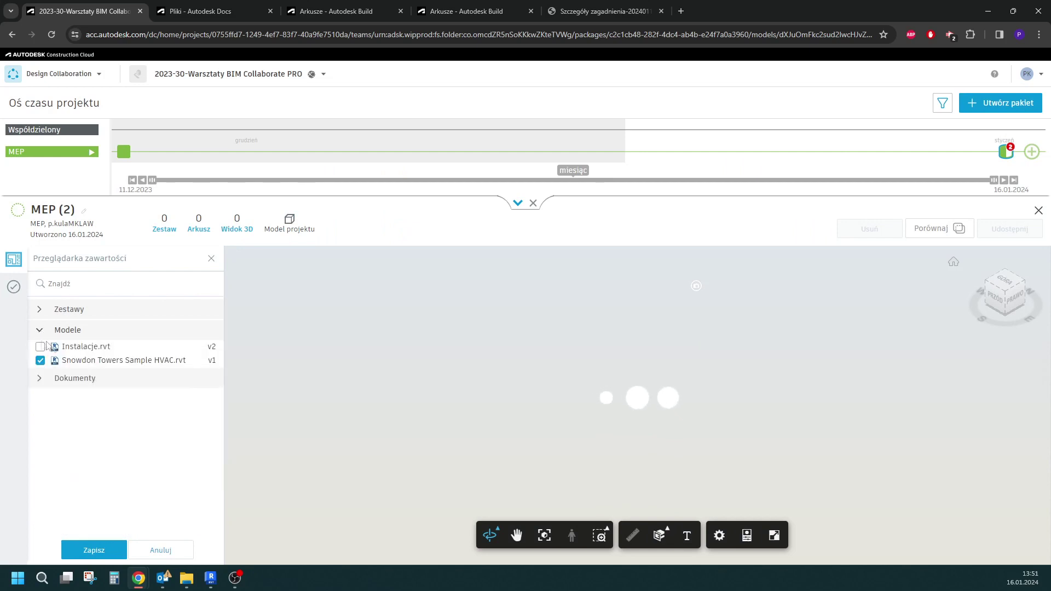
Include the HVAC Only (40) set and save the package with 1 set, 39 sheets, 1 3D view.
click(44, 383)
click(40, 310)
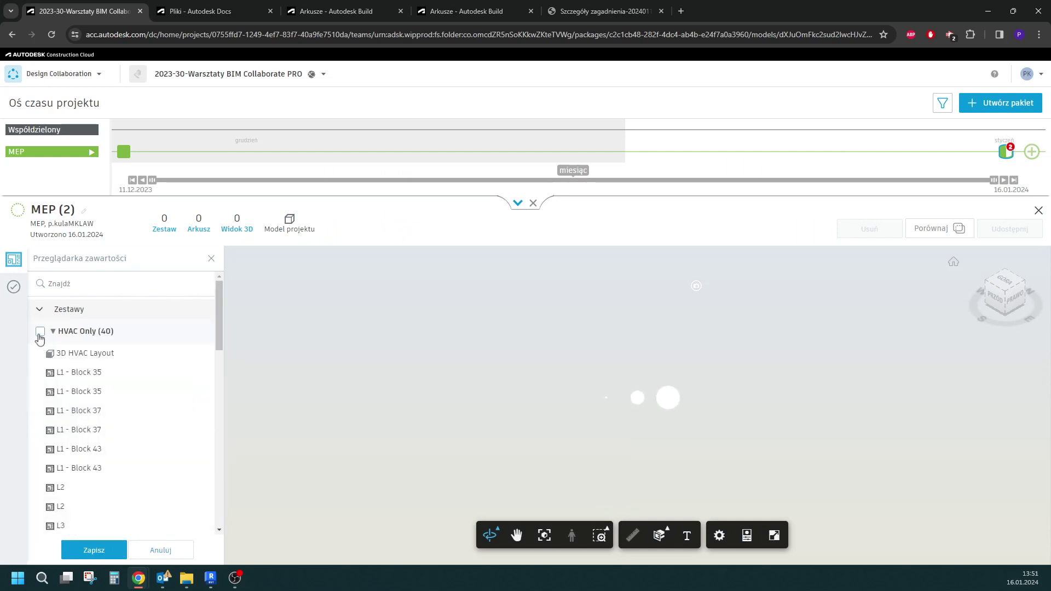
click(40, 332)
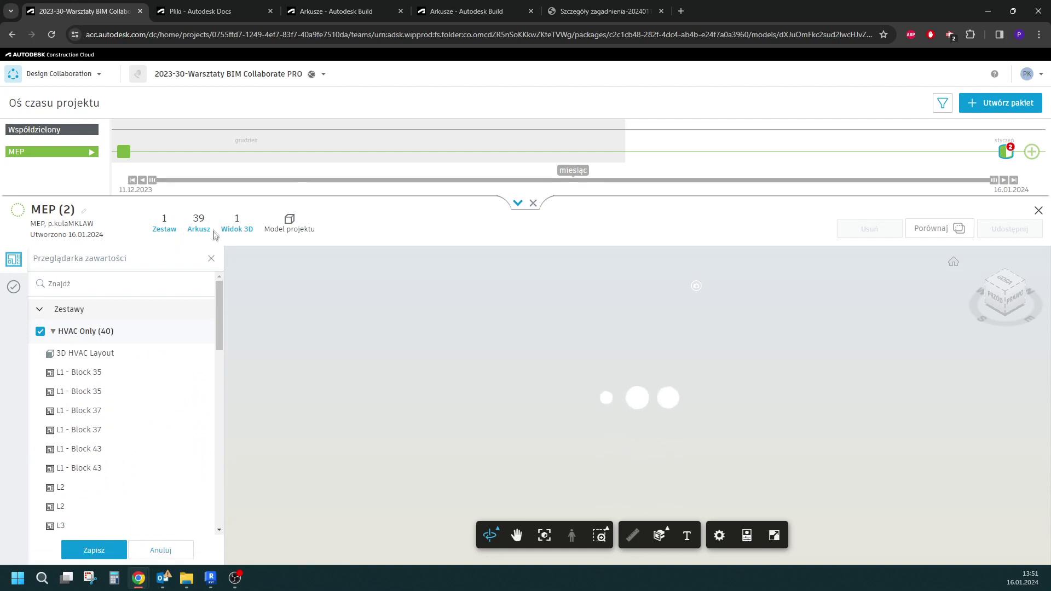
click(93, 551)
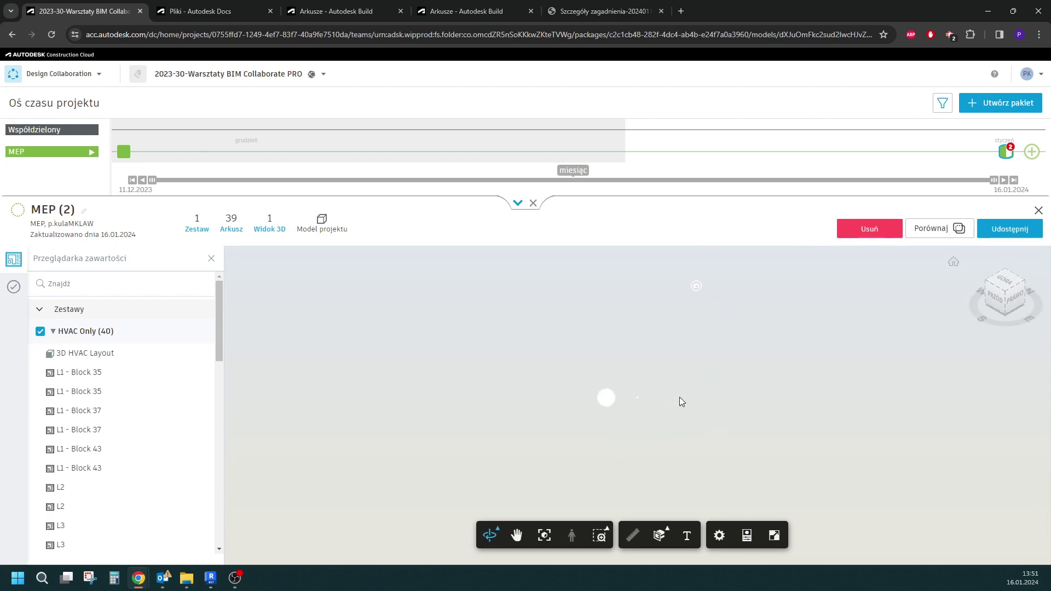
Share the package as MEP 16.01.2024 with all project teams.
click(1009, 237)
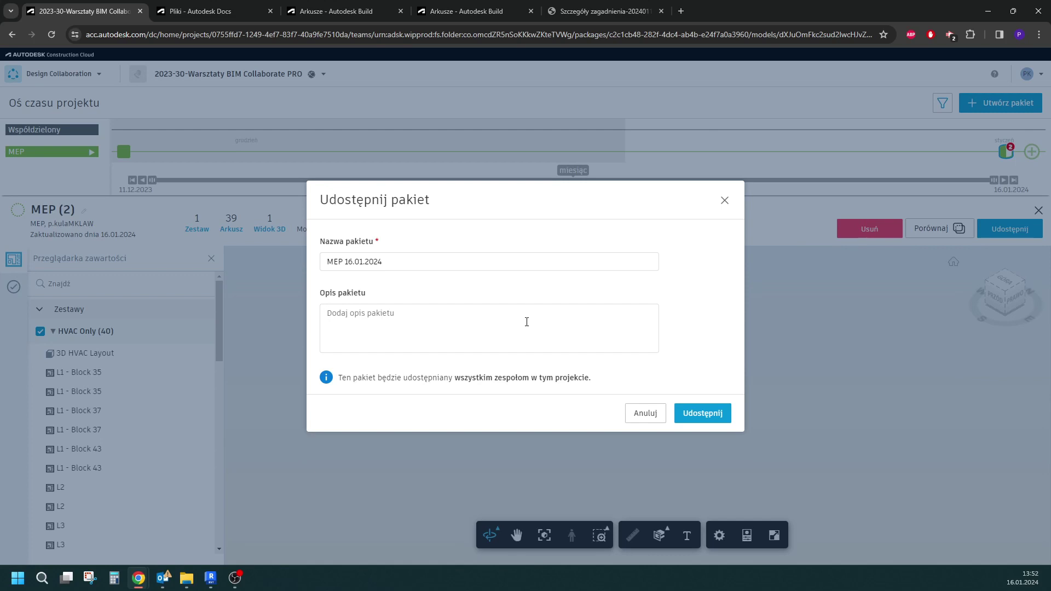
text(na)
click(715, 415)
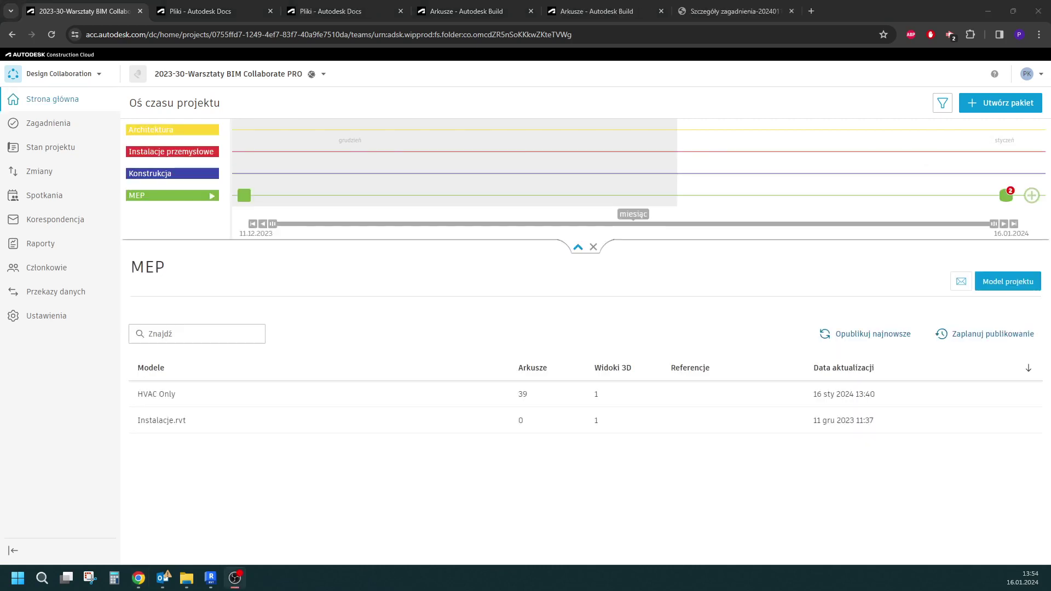
click(185, 11)
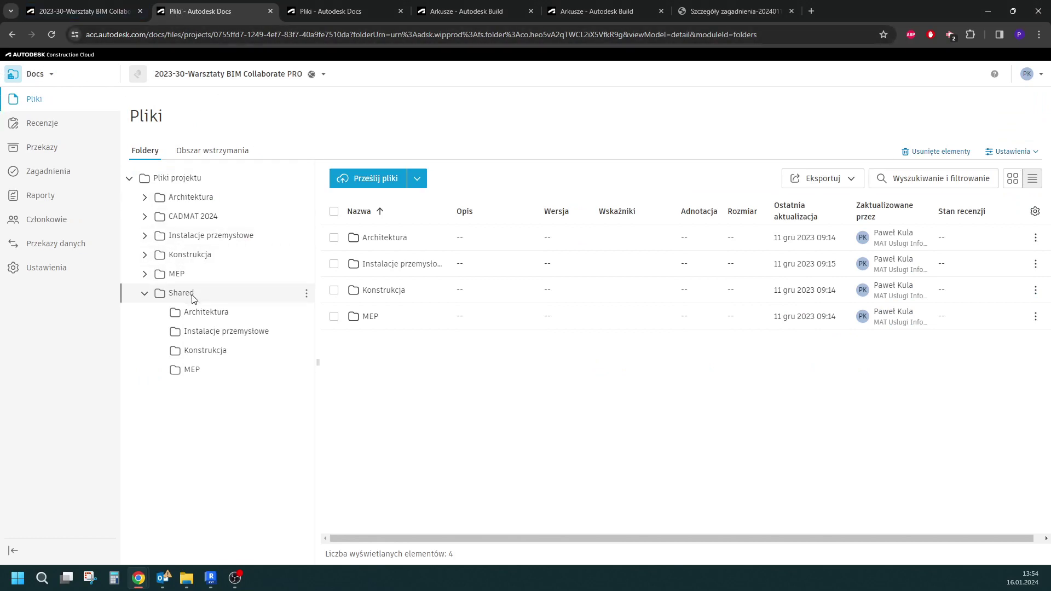
click(191, 370)
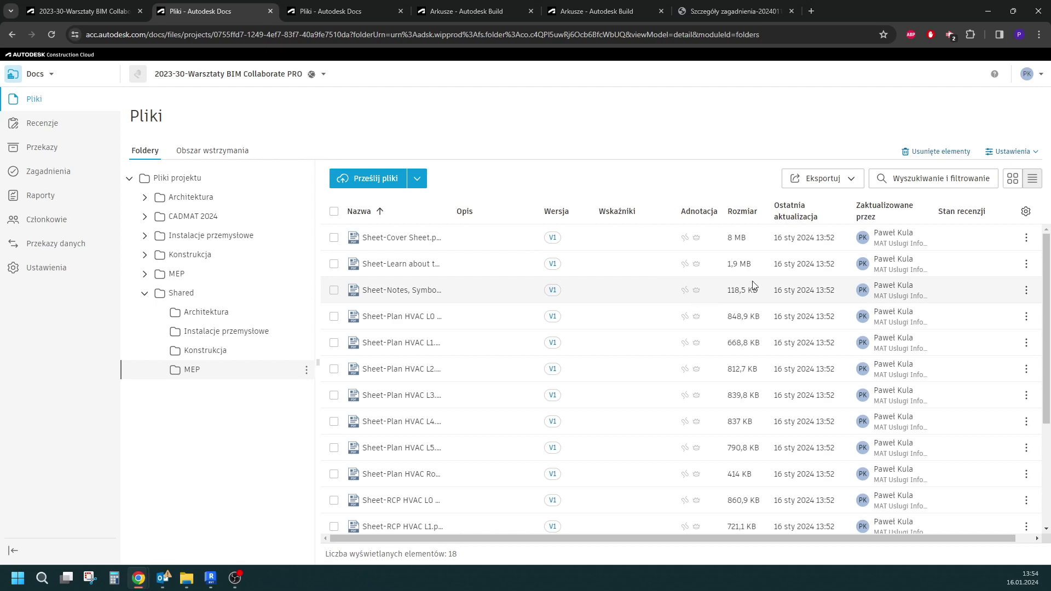
scroll(767, 317, down, 3)
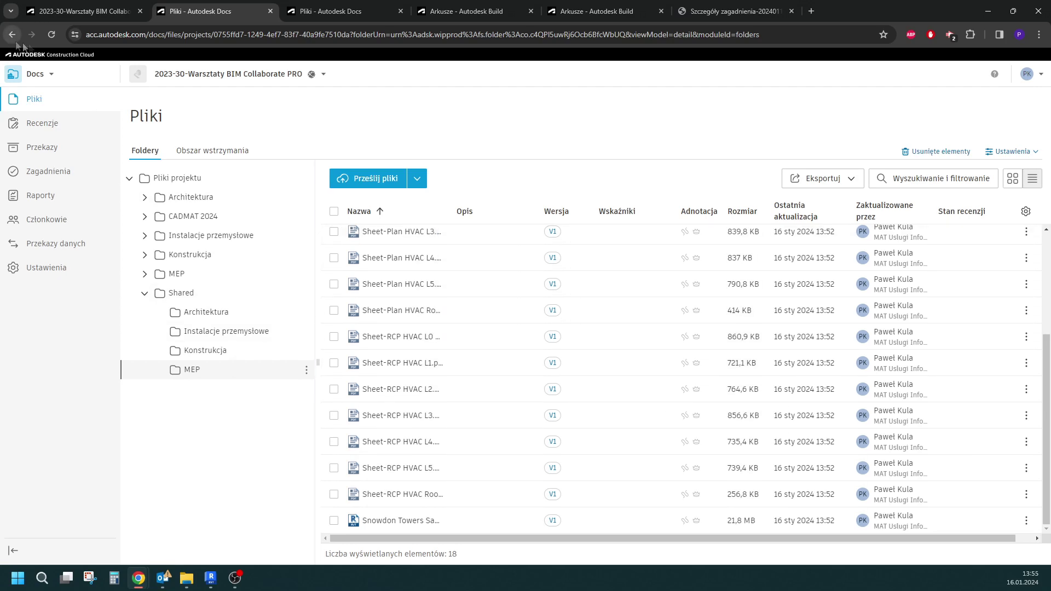
click(84, 12)
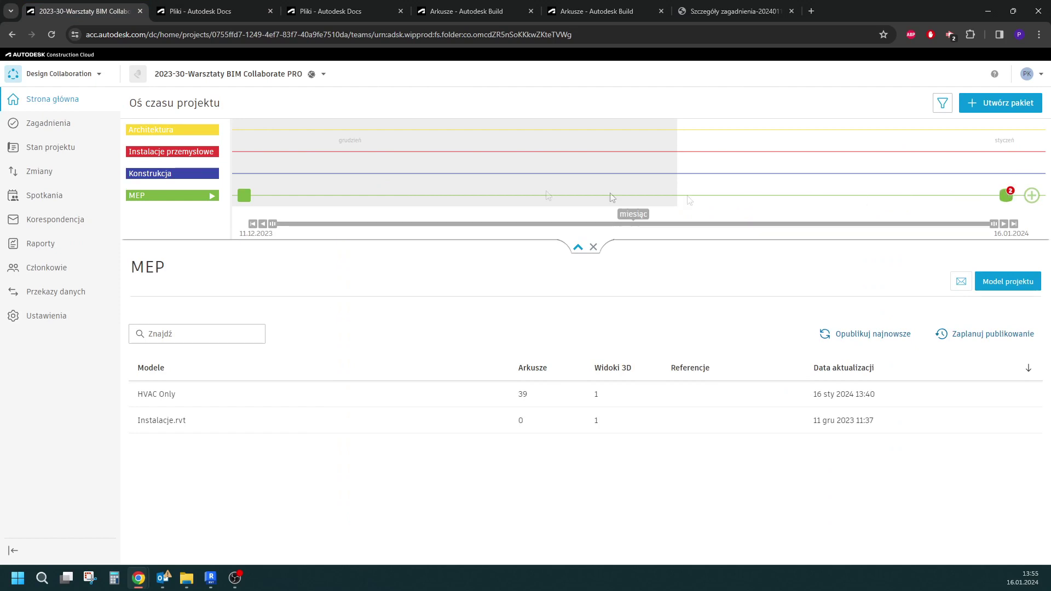
Switch to the Architektura team's space from the timeline legend.
click(204, 132)
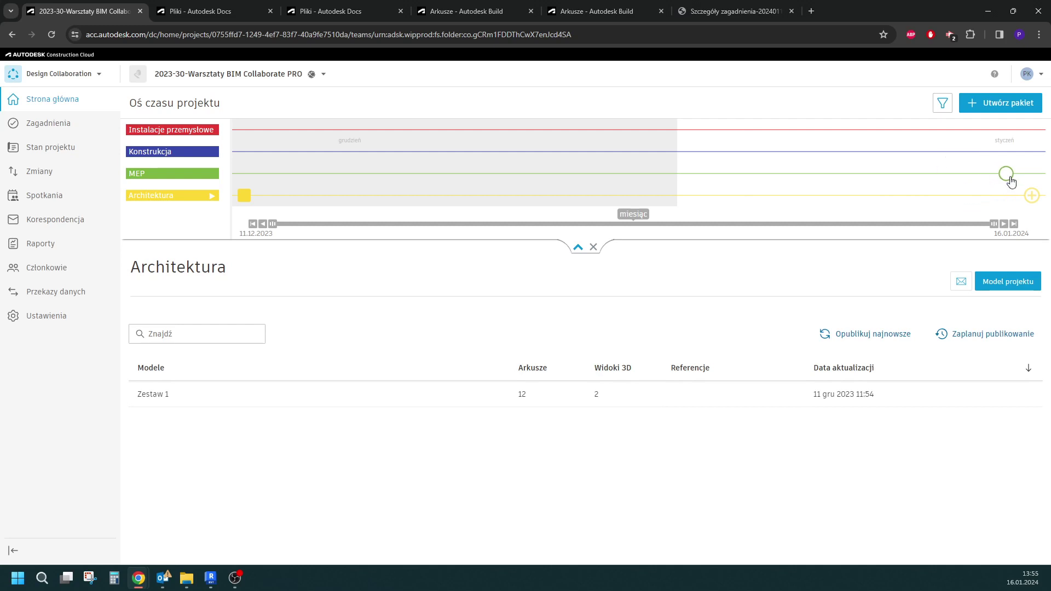
mouse_move(1006, 173)
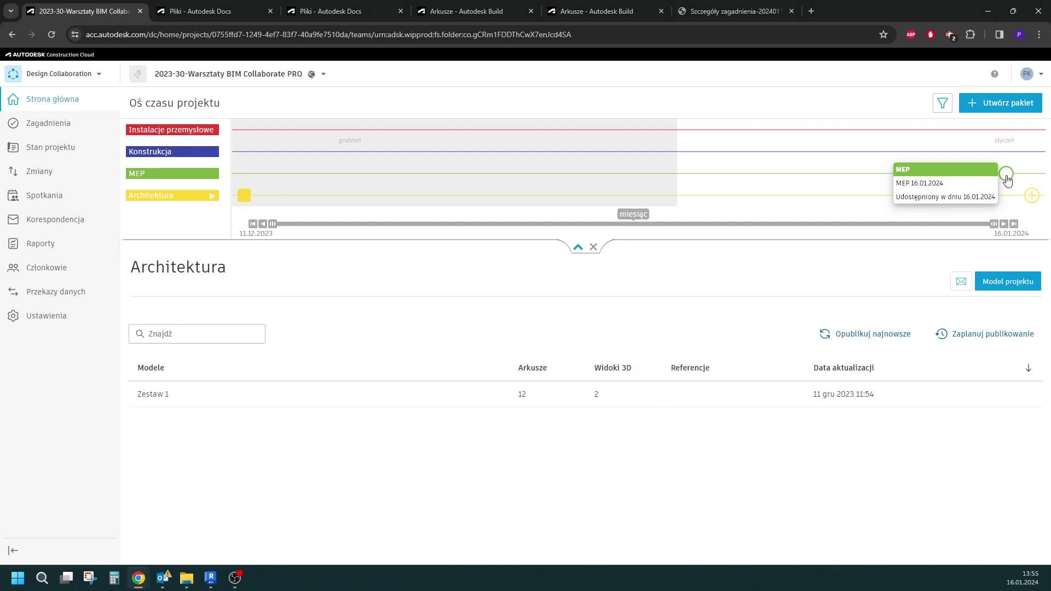
Open the MEP 16.01.2024 package and review its set, HVAC model and 17 documents.
click(1006, 174)
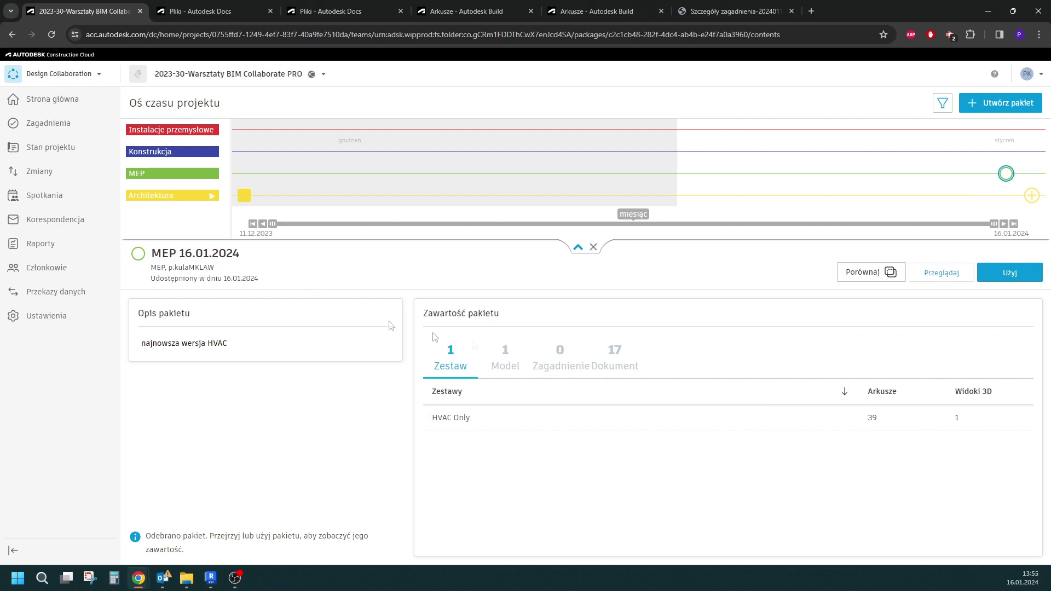
click(503, 360)
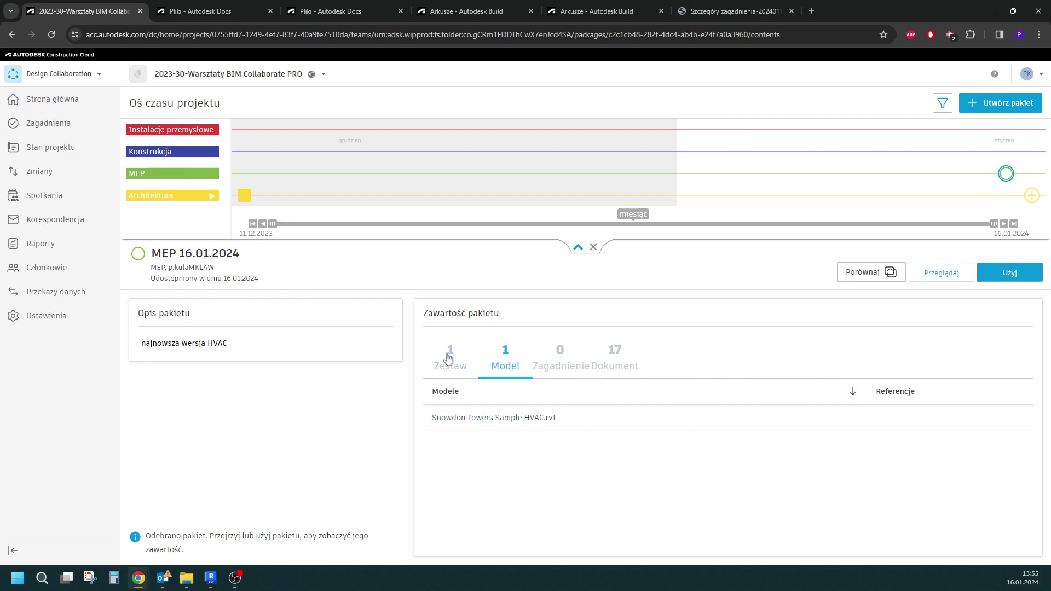
click(449, 360)
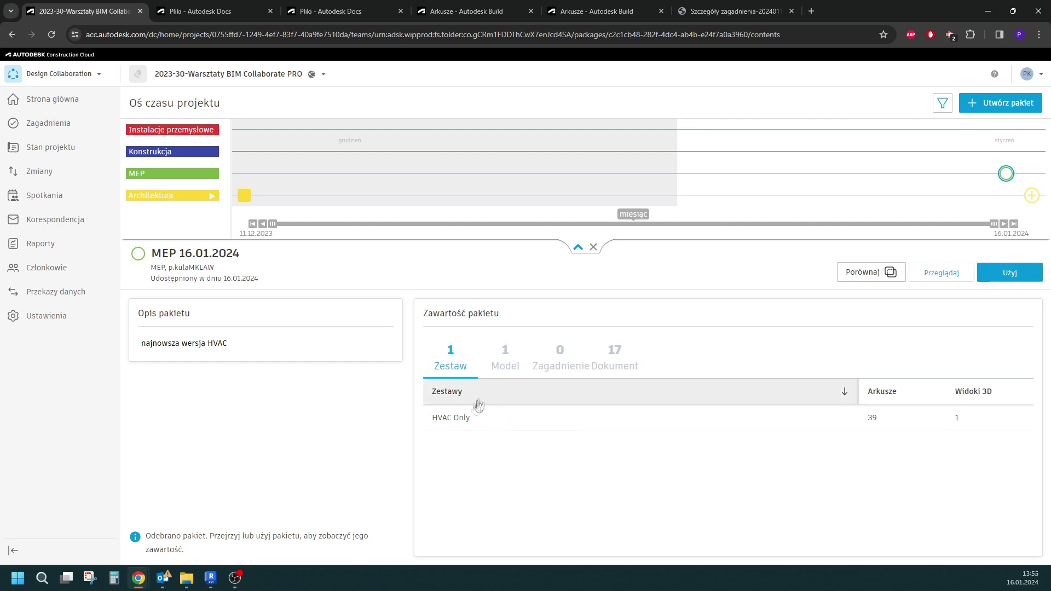
click(506, 362)
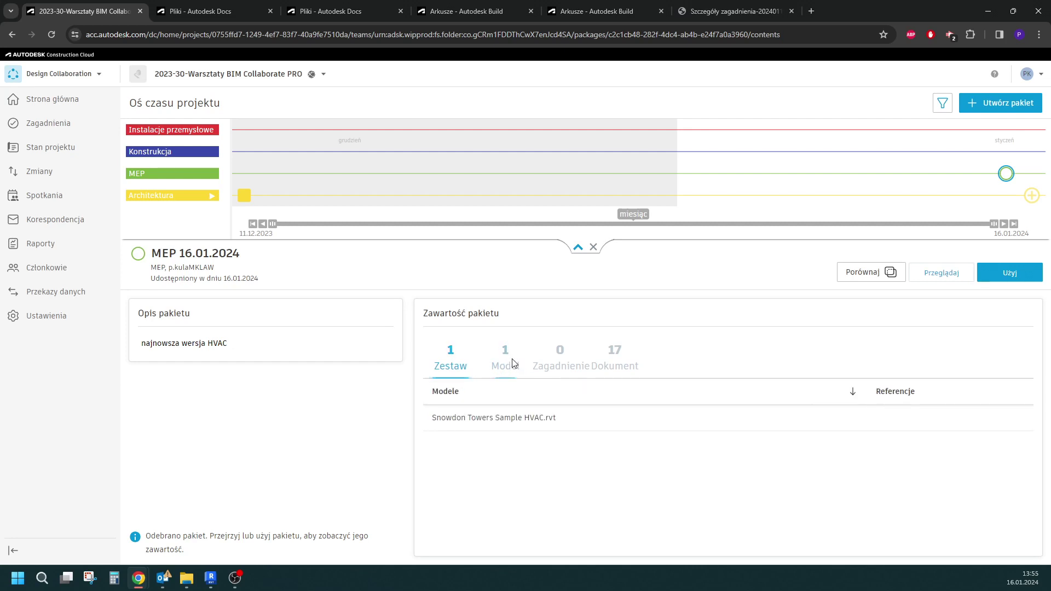
click(614, 361)
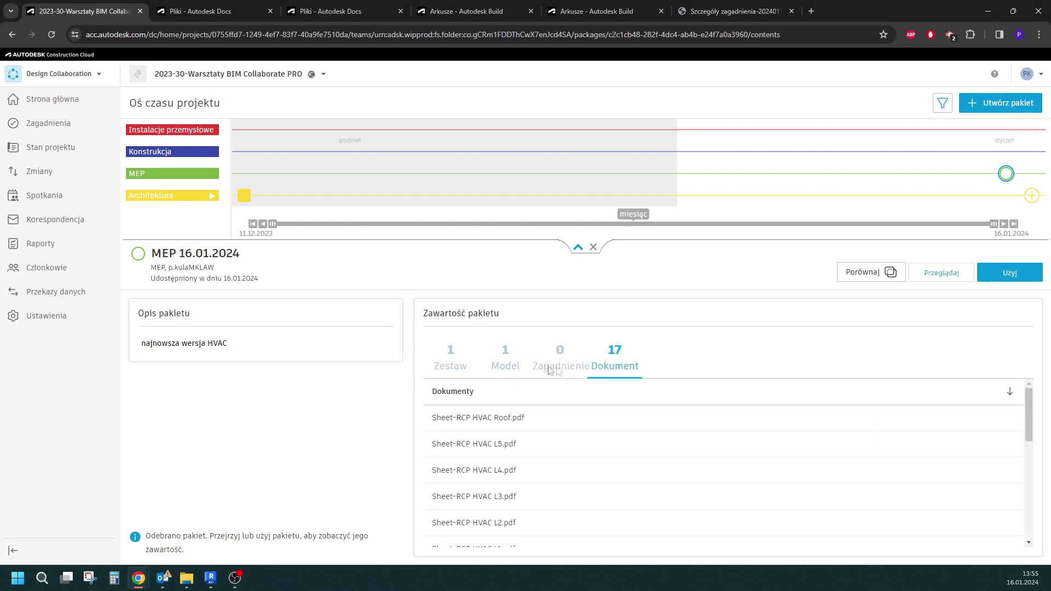
scroll(767, 469, down, 5)
scroll(712, 460, up, 5)
click(941, 273)
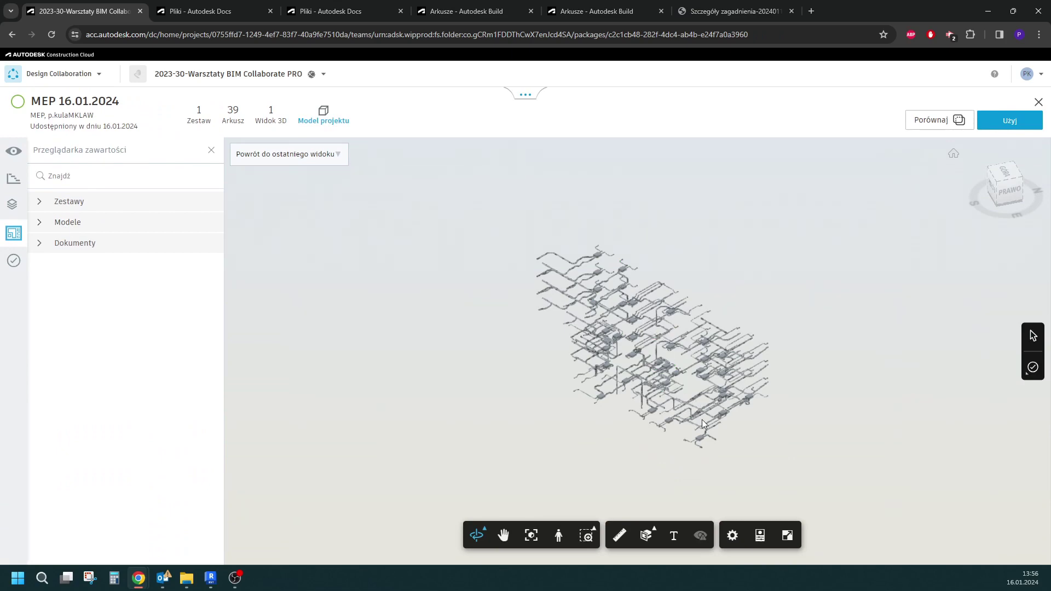
Orbit the HVAC 3D model, then choose Użyj and confirm consuming the MEP package.
drag(703, 424, 377, 409)
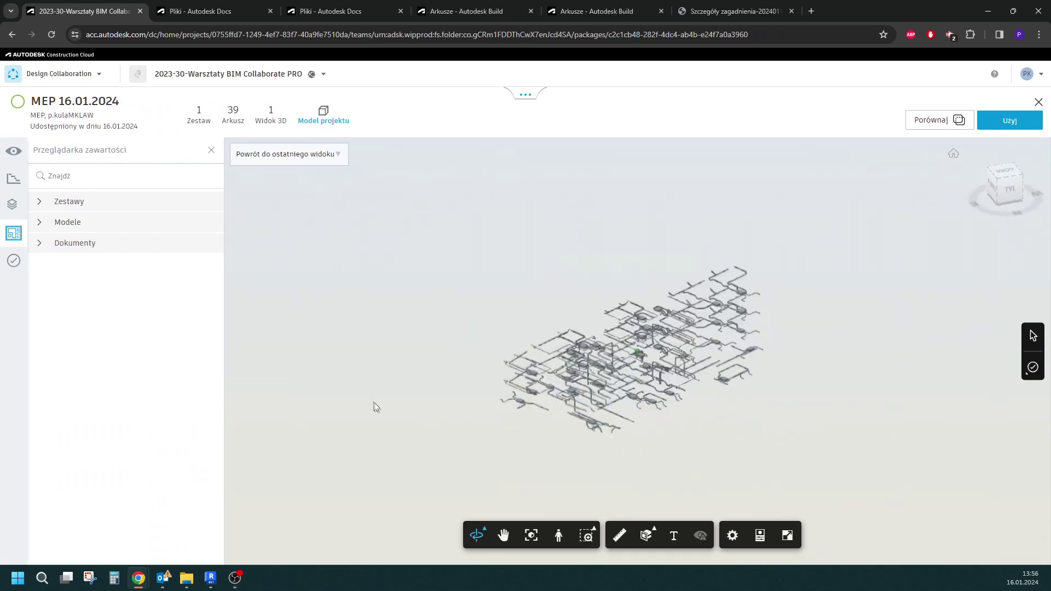
mouse_move(377, 408)
mouse_down()
mouse_move(789, 446)
mouse_move(720, 422)
mouse_up()
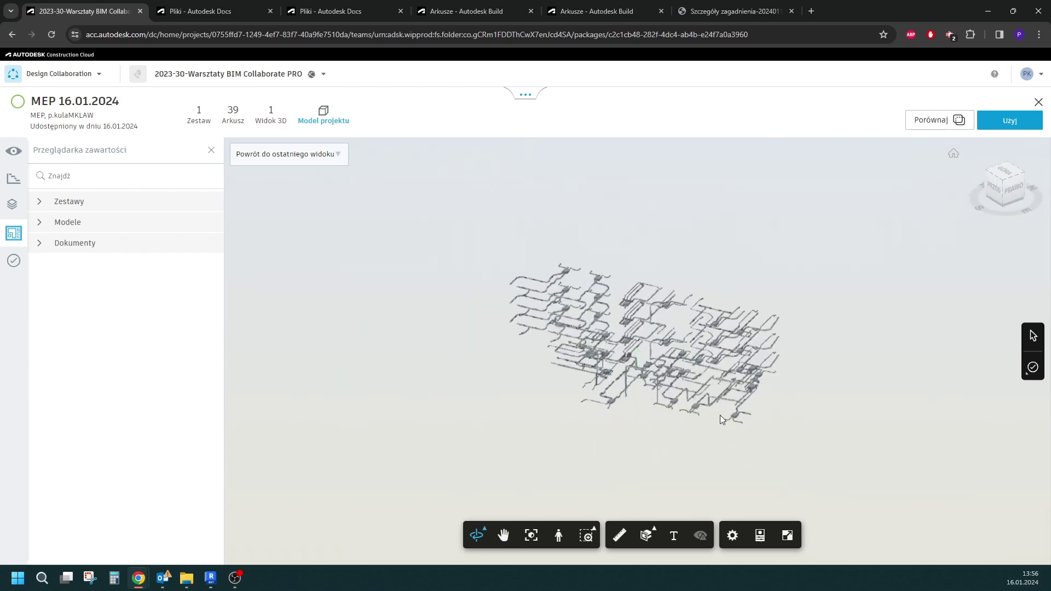
click(1010, 120)
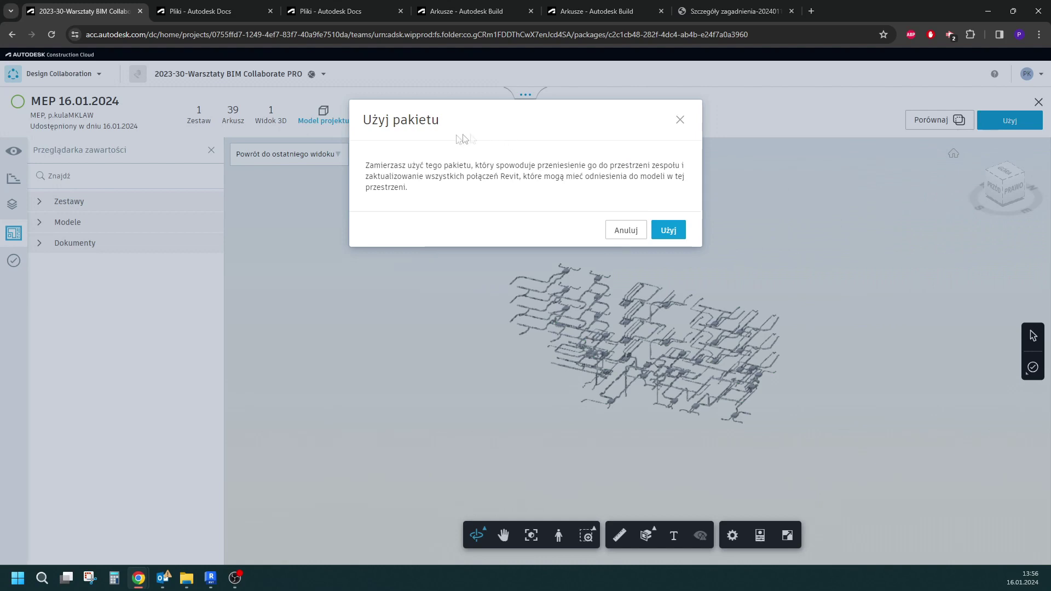
click(679, 234)
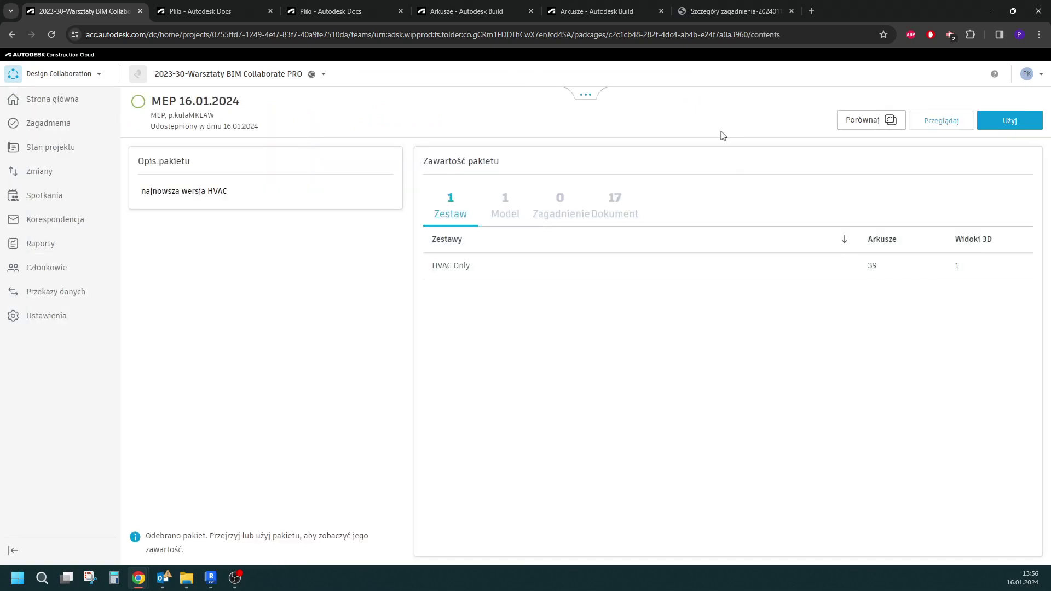
Restore the timeline and expand the Współdzielony row into separate discipline lanes.
click(585, 96)
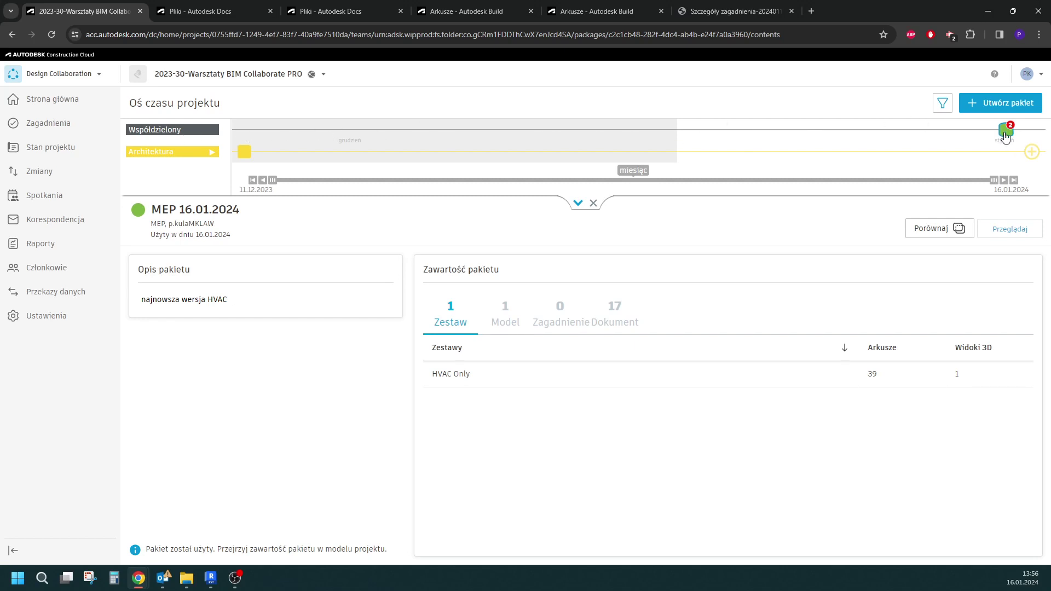
click(197, 132)
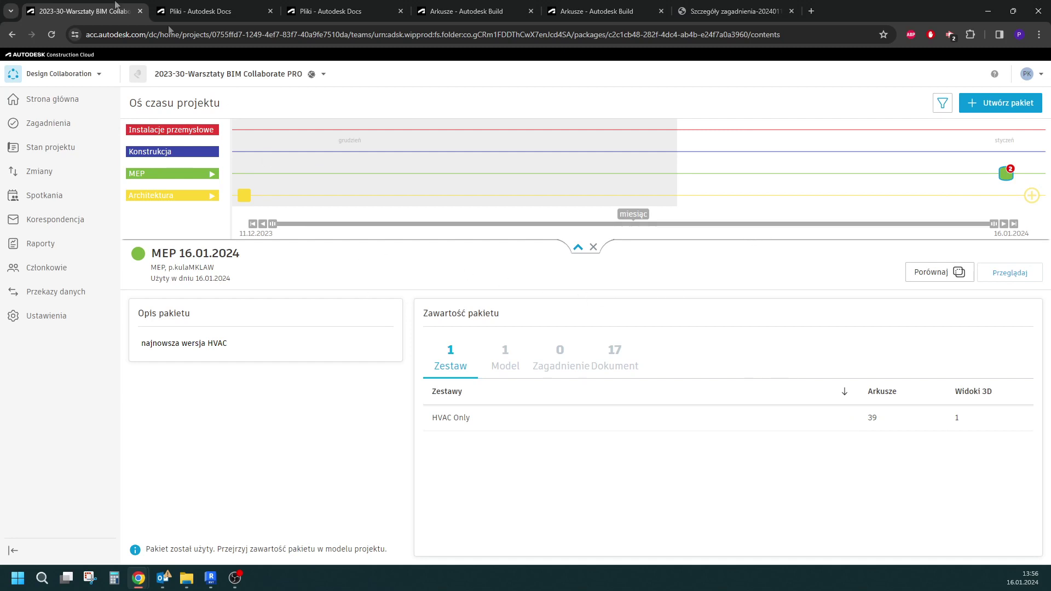
click(164, 11)
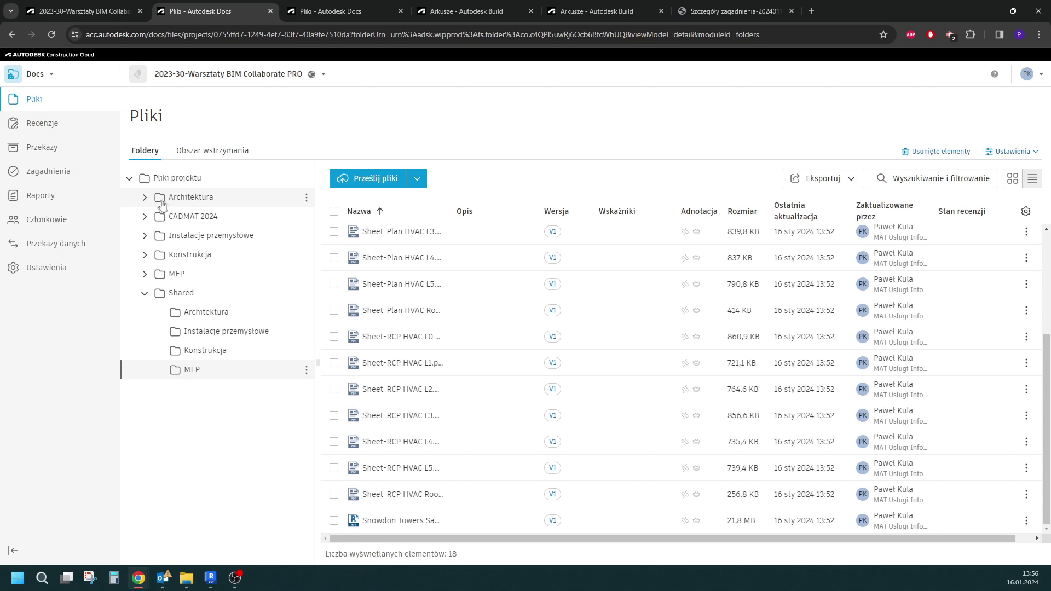
Browse Architektura > Consumed > MEP to check the 18 consumed HVAC files.
click(169, 202)
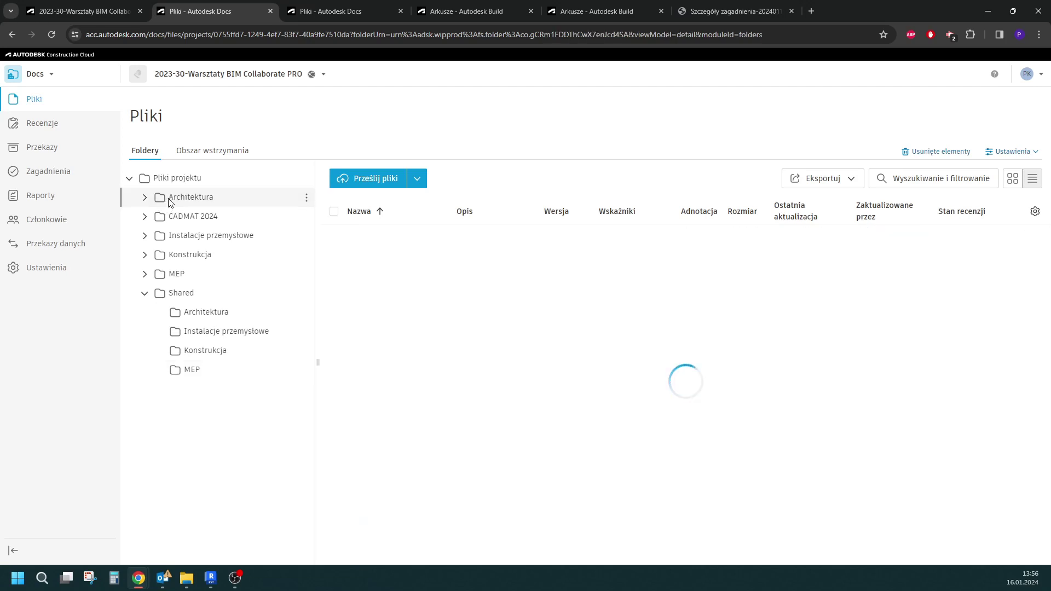
click(379, 239)
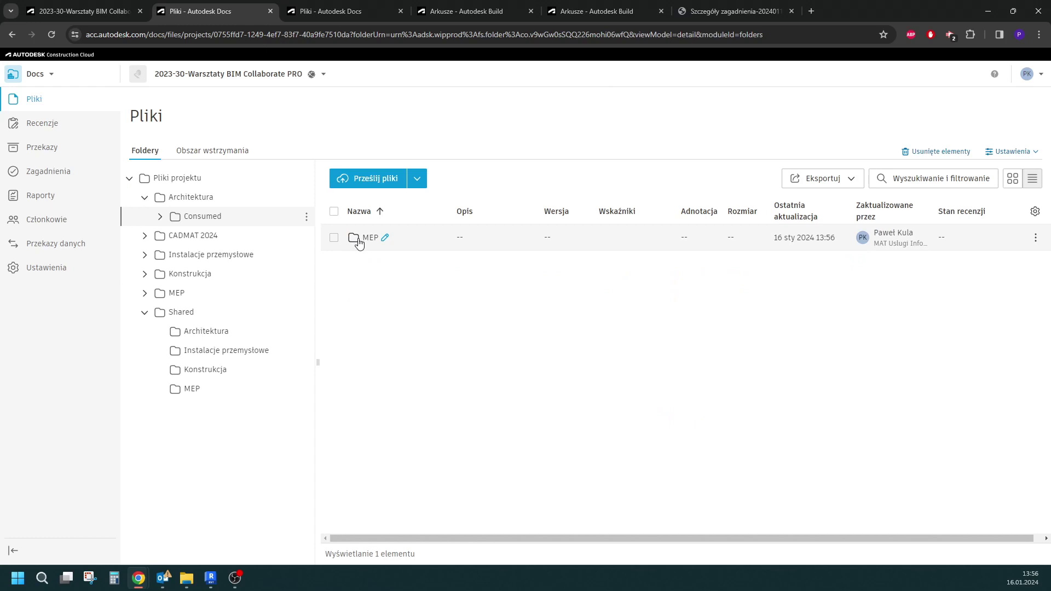
click(360, 241)
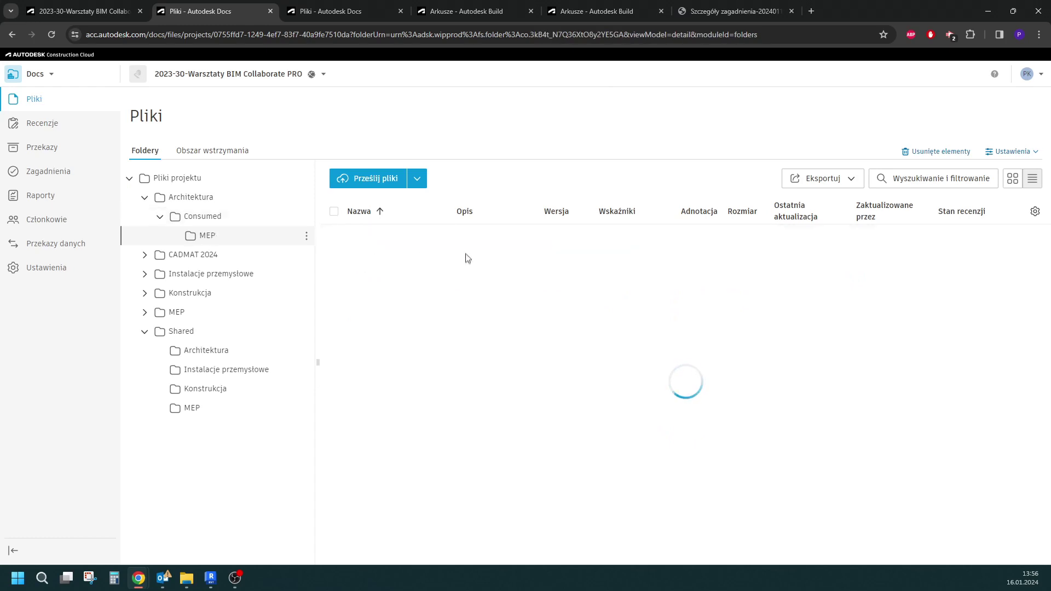
scroll(470, 351, down, 3)
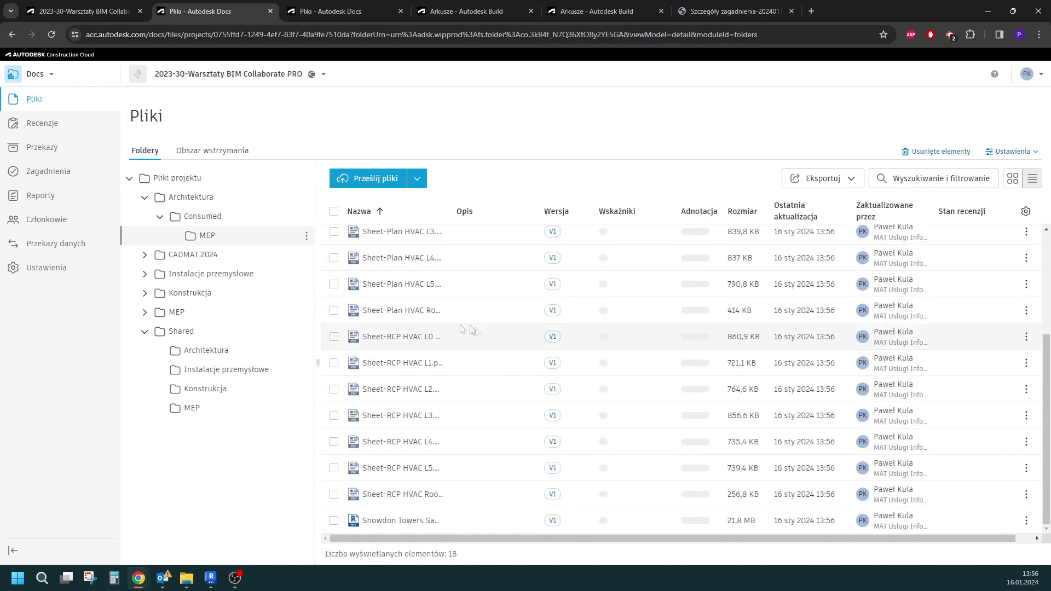
scroll(504, 392, up, 3)
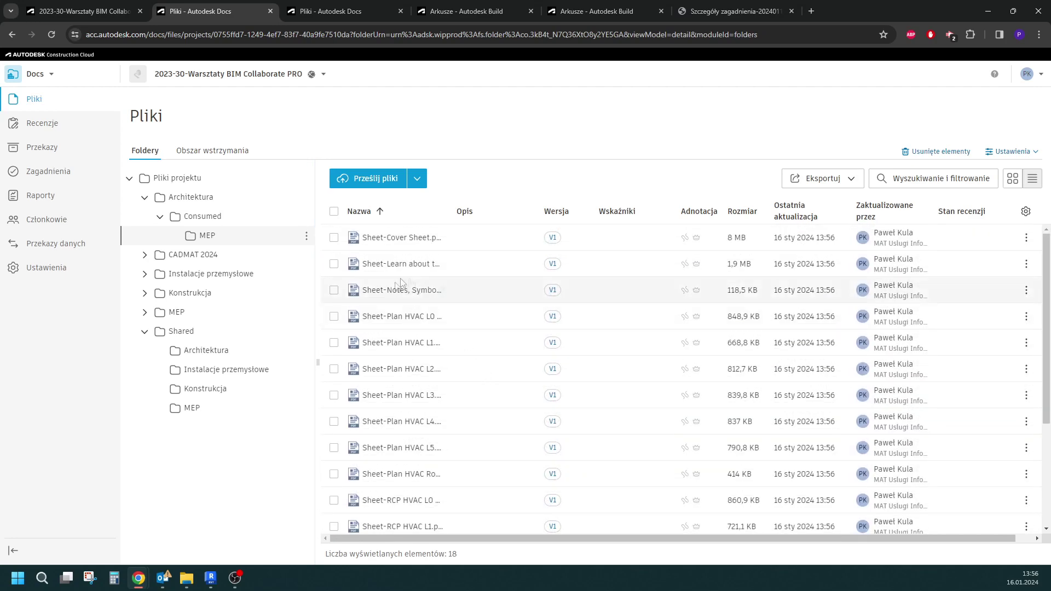
scroll(513, 349, down, 3)
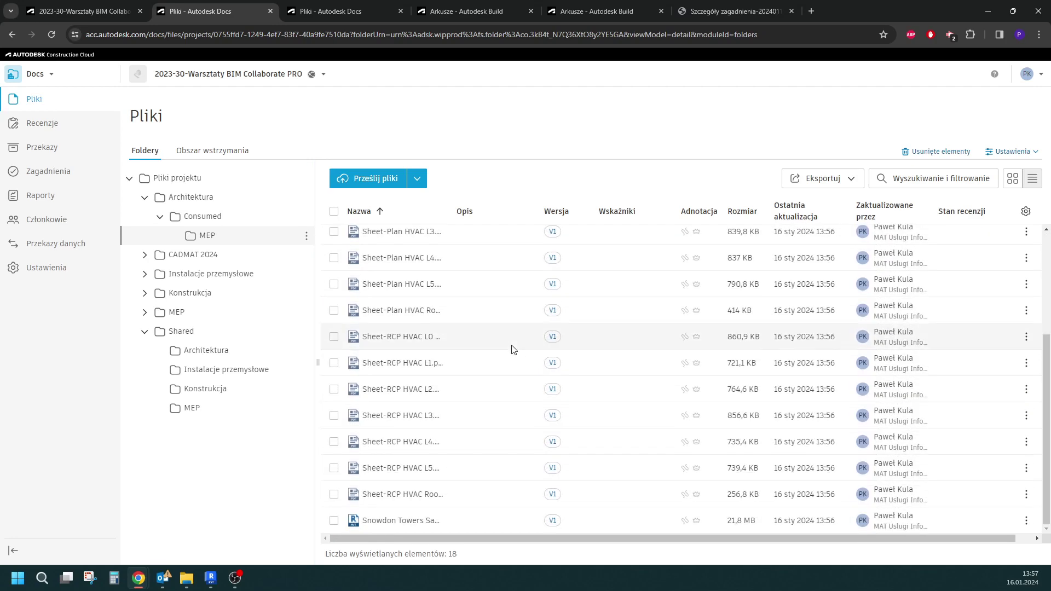
click(173, 198)
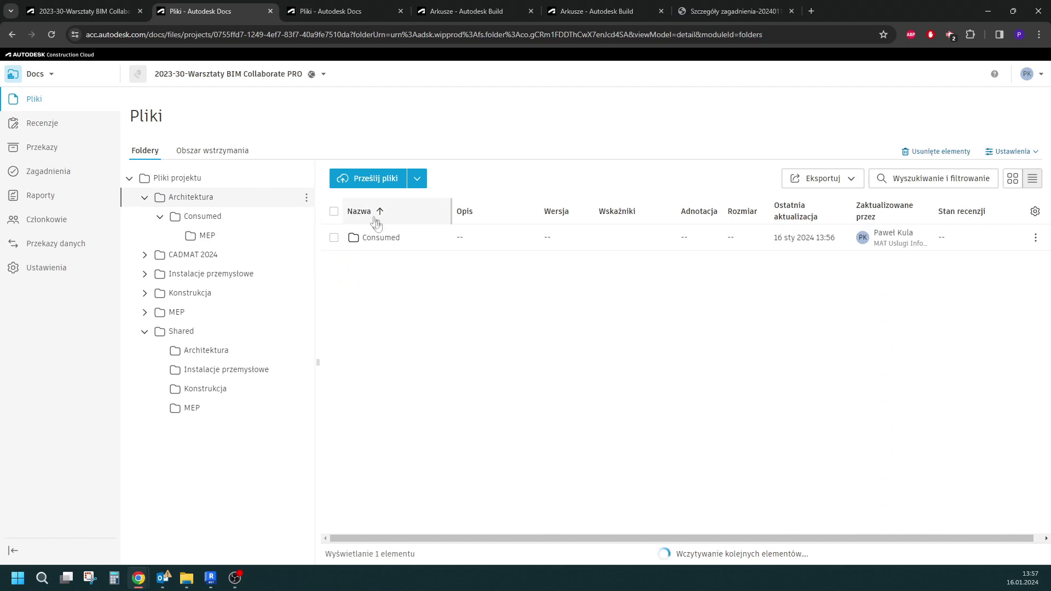